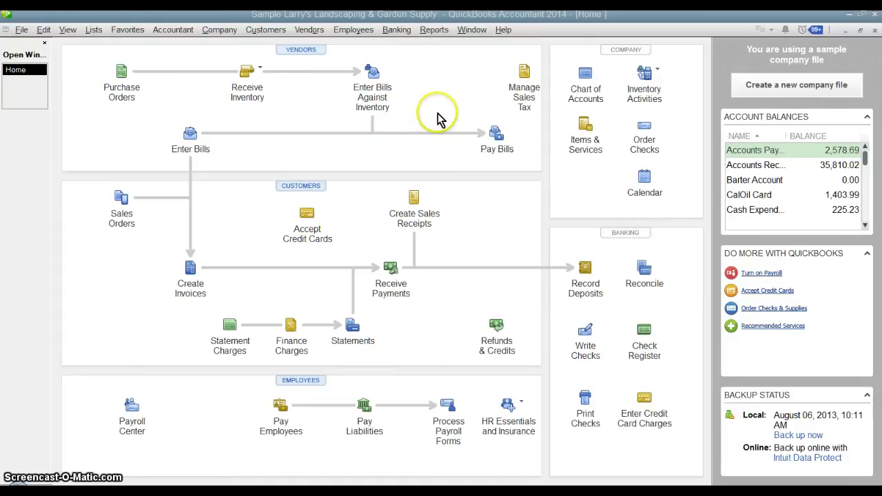
Open the Audit Trail report from the Accountant & Taxes reports.
{"action": "left_click", "coordinate": [434, 34]}
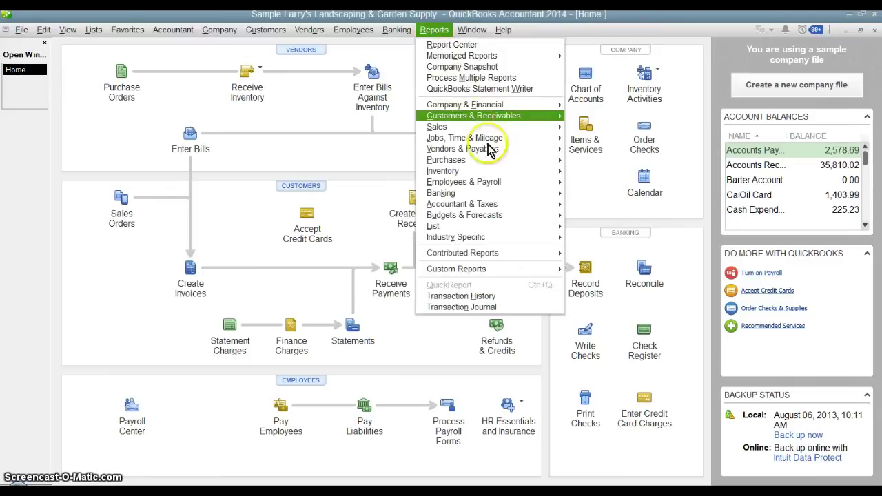
{"action": "mouse_move", "coordinate": [526, 208]}
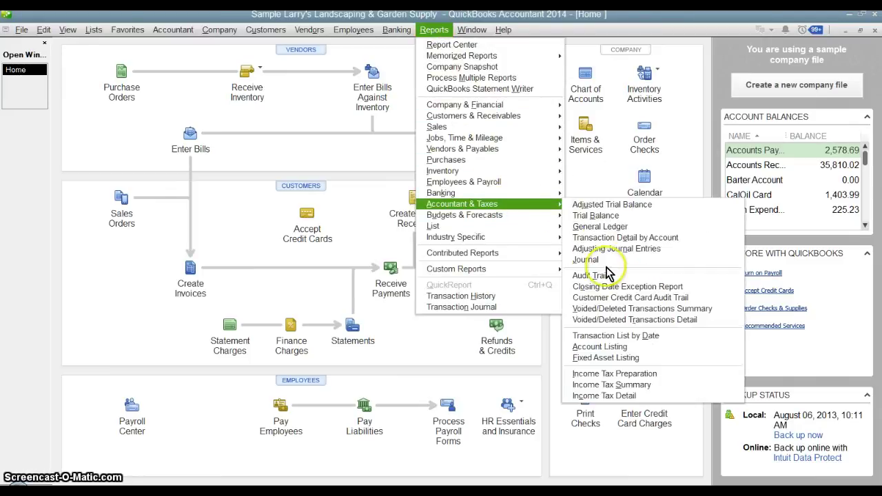
{"action": "left_click", "coordinate": [598, 271]}
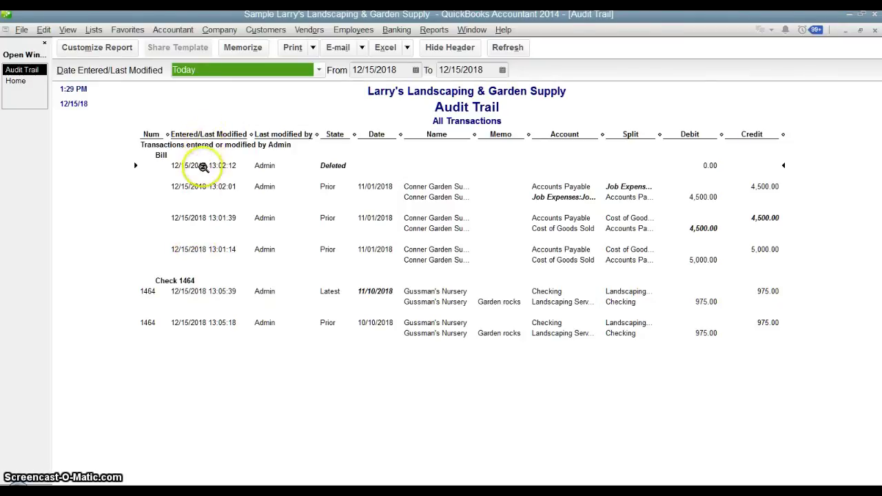
Examine the Entered/Last Modified date and time of each version of the bill, from the original entry to the deletion.
{"action": "left_click", "coordinate": [198, 249]}
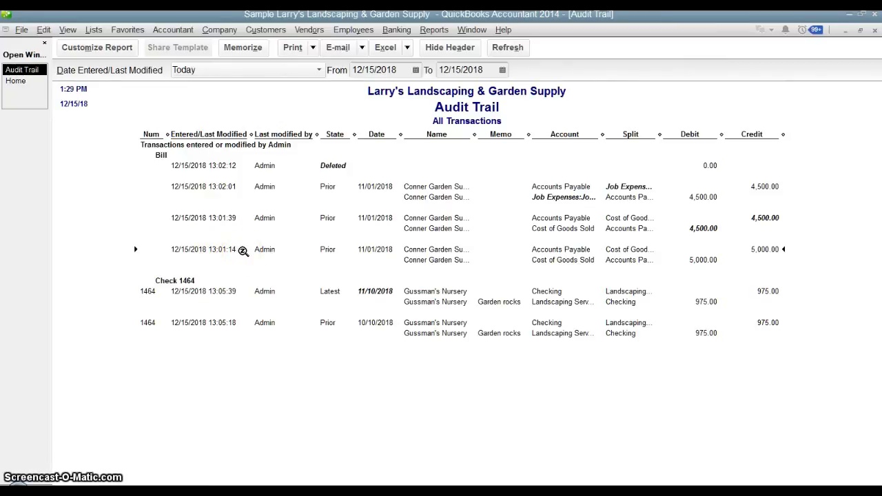
{"action": "left_click", "coordinate": [223, 253]}
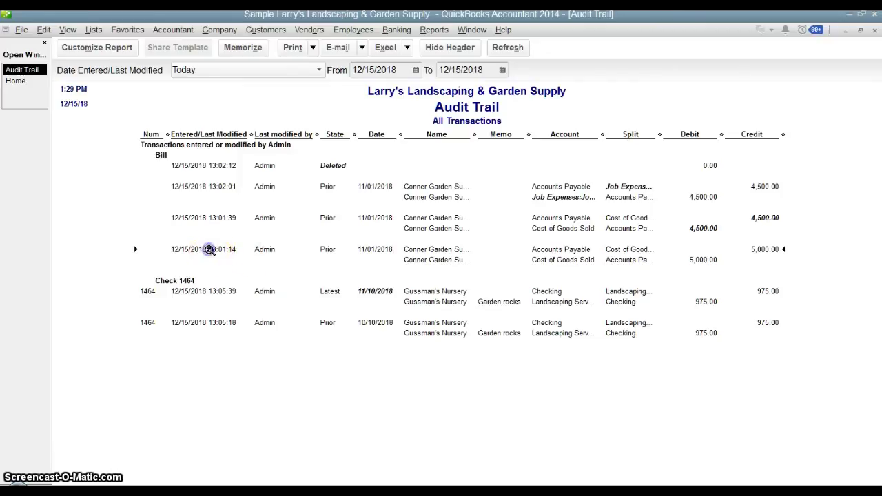
{"action": "left_click", "coordinate": [211, 219]}
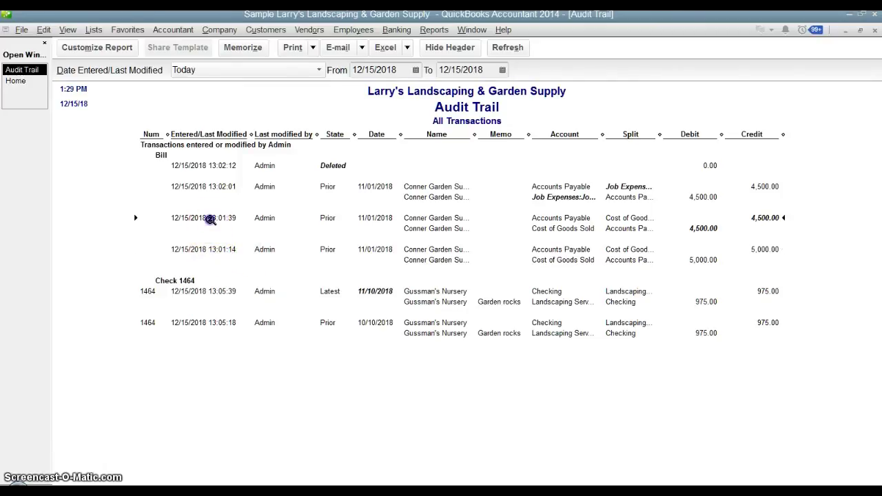
{"action": "left_click", "coordinate": [210, 188]}
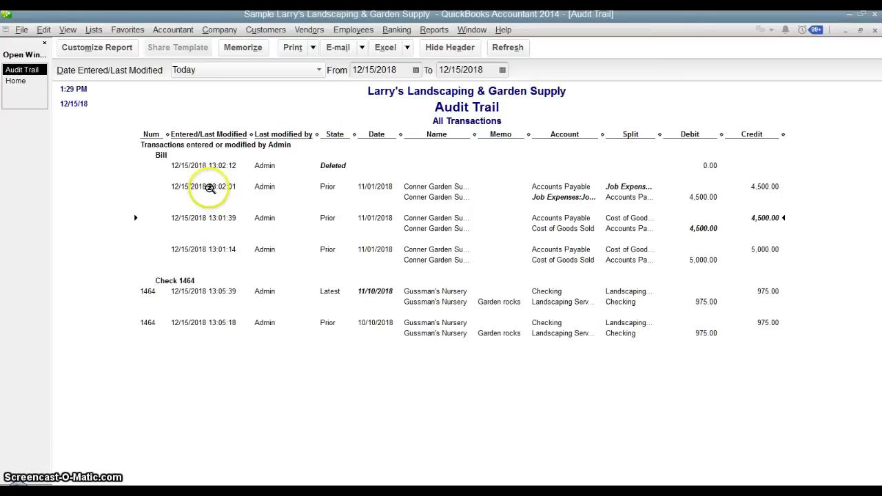
{"action": "left_click", "coordinate": [211, 166]}
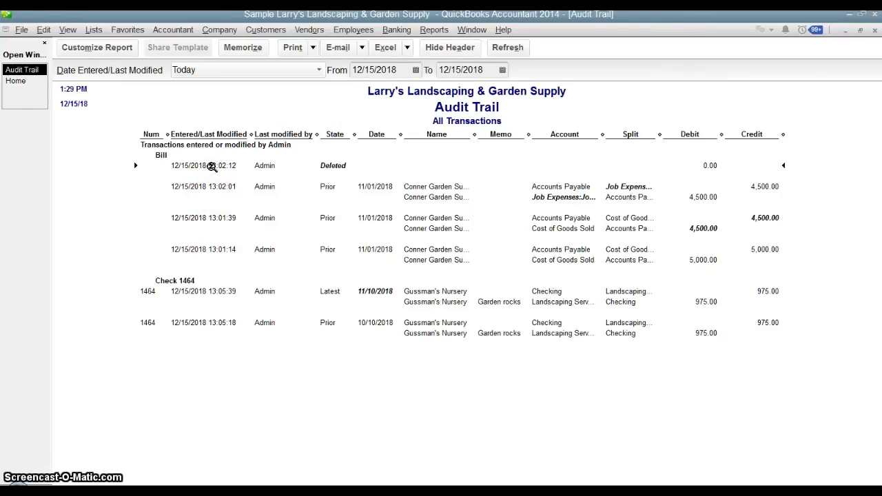
{"action": "left_click", "coordinate": [217, 218]}
{"action": "left_click", "coordinate": [216, 253]}
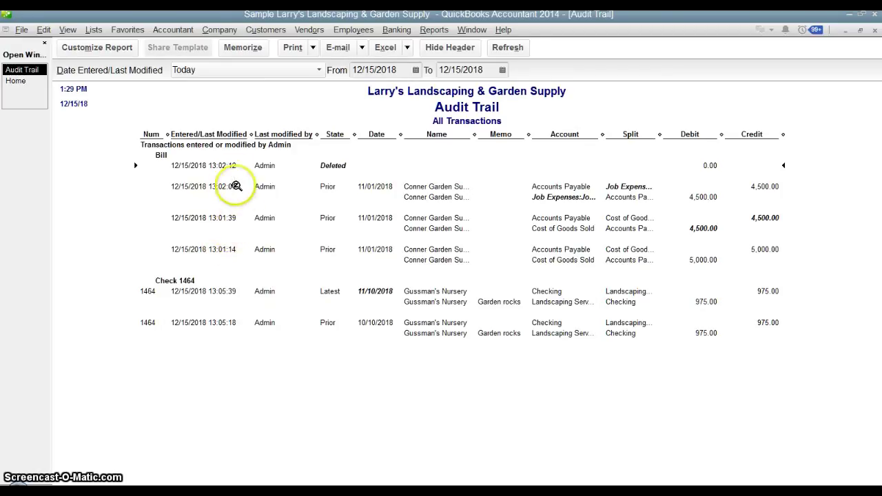
Check which user last modified each version of the bill in the Audit Trail.
{"action": "left_click", "coordinate": [265, 246]}
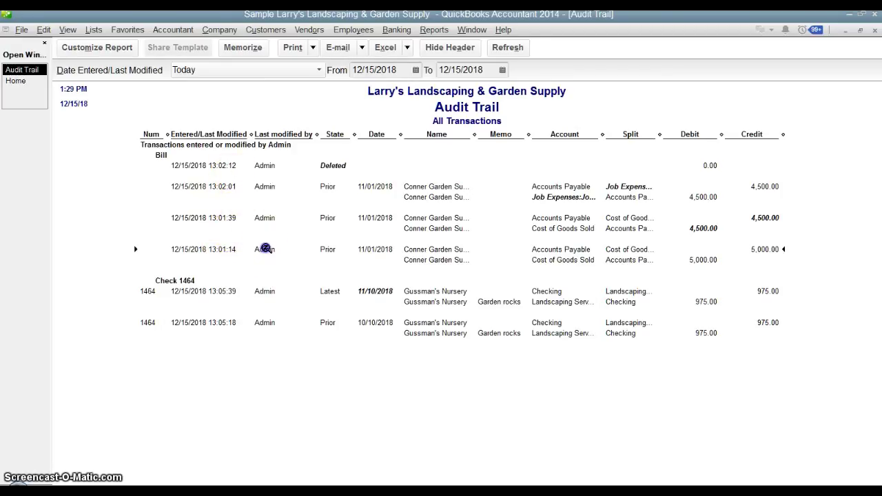
{"action": "left_click", "coordinate": [263, 219]}
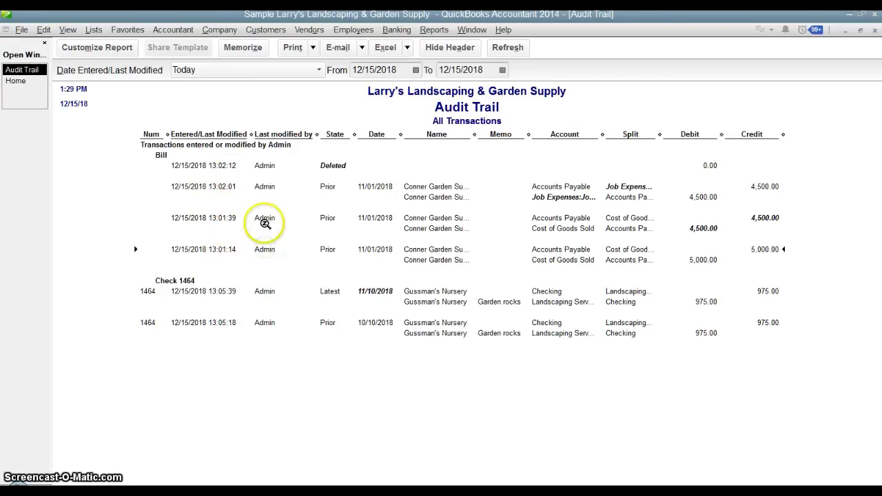
{"action": "left_click", "coordinate": [266, 186]}
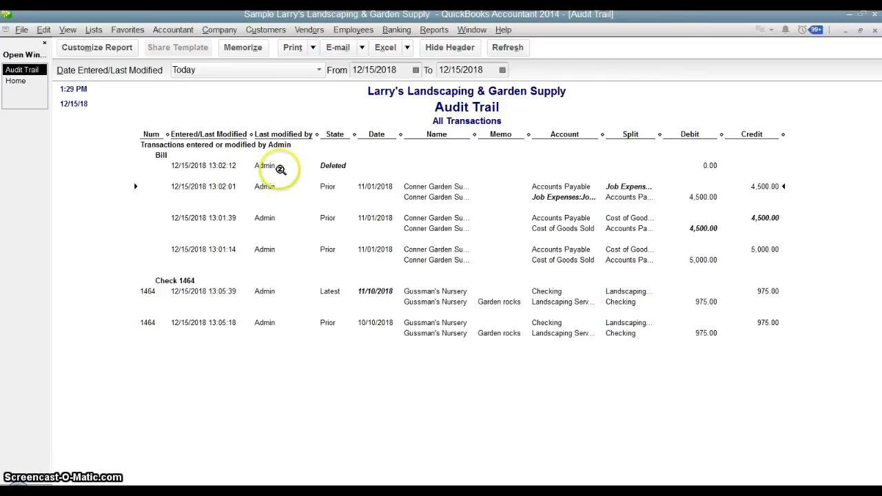
{"action": "left_click", "coordinate": [282, 254]}
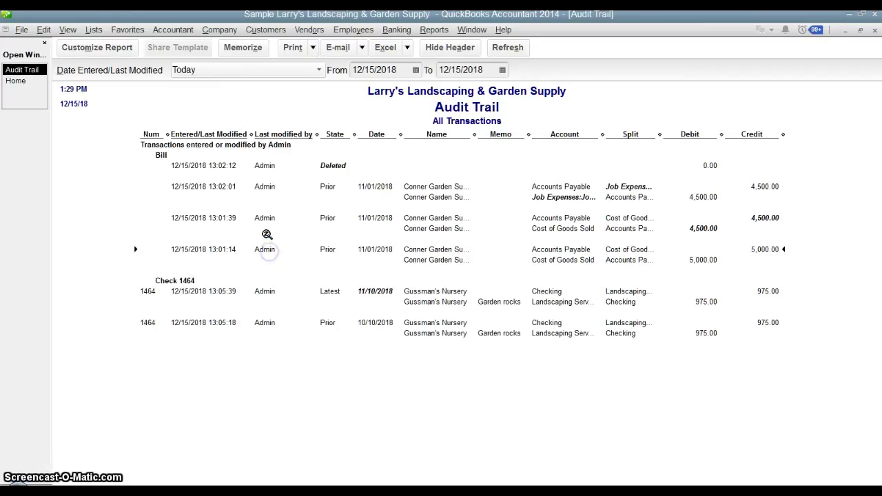
{"action": "left_click", "coordinate": [267, 219]}
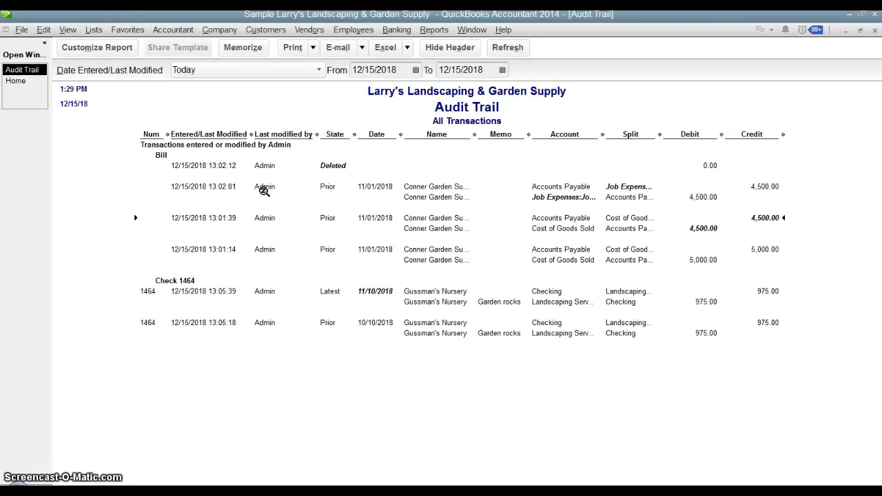
{"action": "left_click", "coordinate": [266, 186]}
{"action": "left_click", "coordinate": [267, 166]}
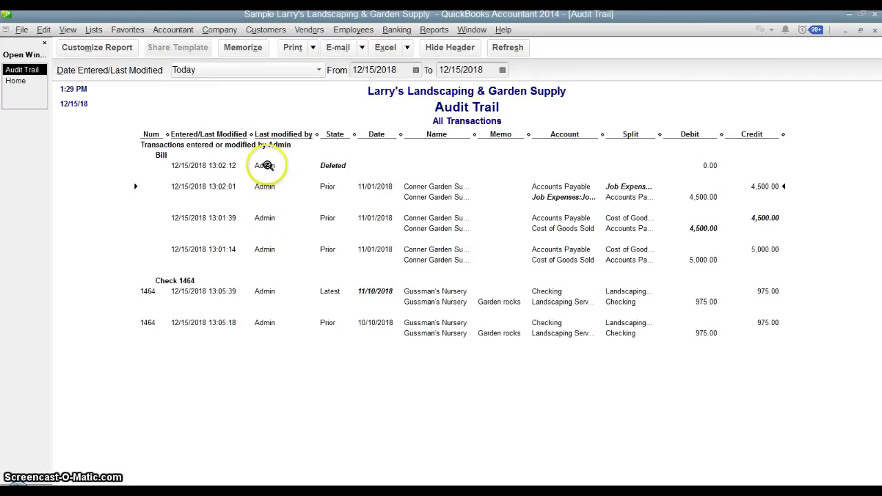
{"action": "mouse_move", "coordinate": [267, 166]}
{"action": "left_mouse_down"}
{"action": "mouse_move", "coordinate": [268, 246]}
{"action": "mouse_move", "coordinate": [306, 255]}
{"action": "mouse_move", "coordinate": [378, 250]}
{"action": "mouse_move", "coordinate": [309, 253]}
{"action": "mouse_move", "coordinate": [337, 221]}
{"action": "left_mouse_up"}
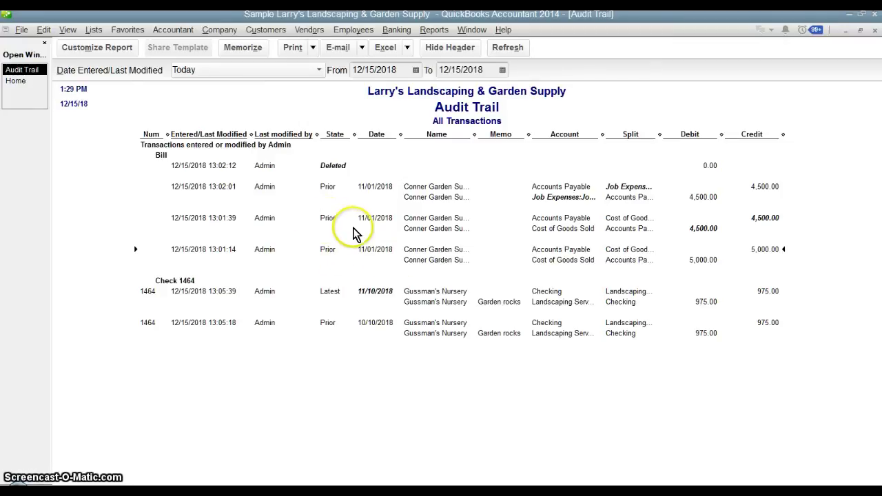
Review the State of each bill version and the transaction date of the original bill entry.
{"action": "left_click", "coordinate": [334, 249]}
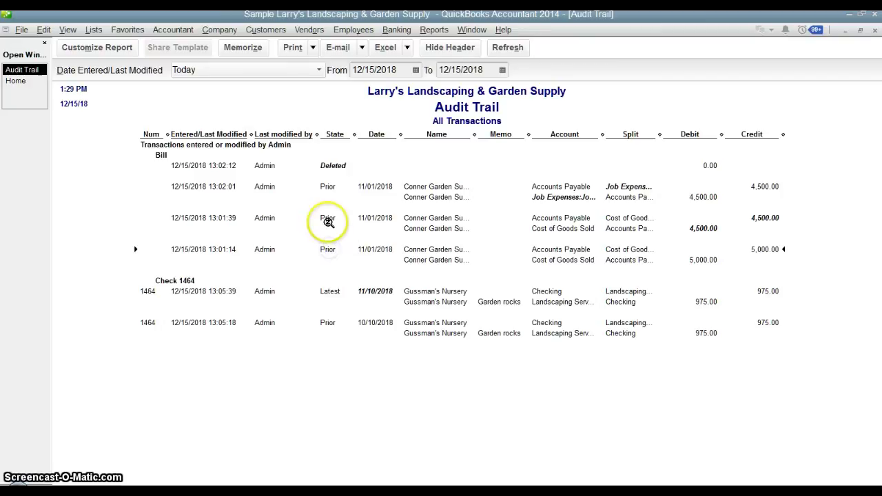
{"action": "left_click", "coordinate": [328, 221]}
{"action": "left_click", "coordinate": [330, 187]}
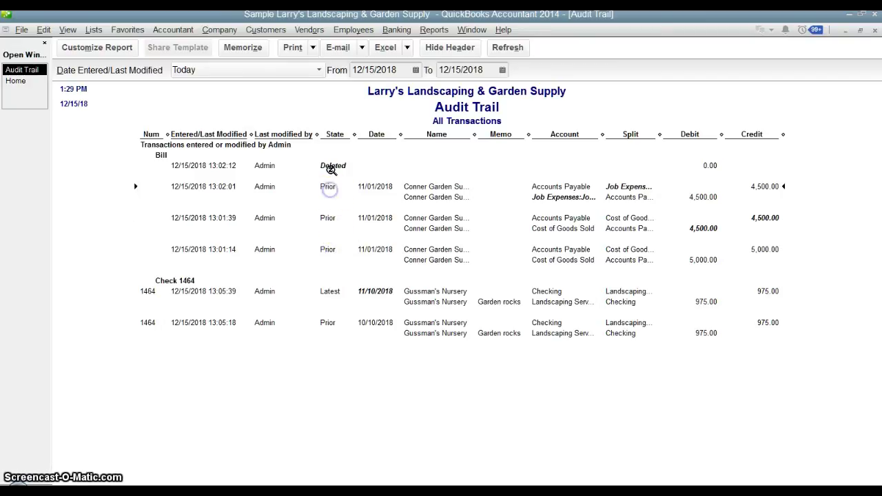
{"action": "left_click", "coordinate": [331, 166]}
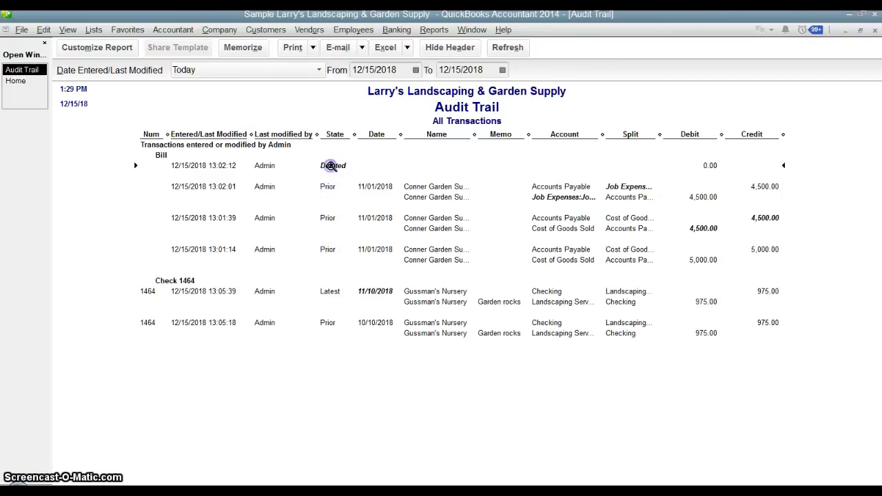
{"action": "left_click", "coordinate": [382, 253]}
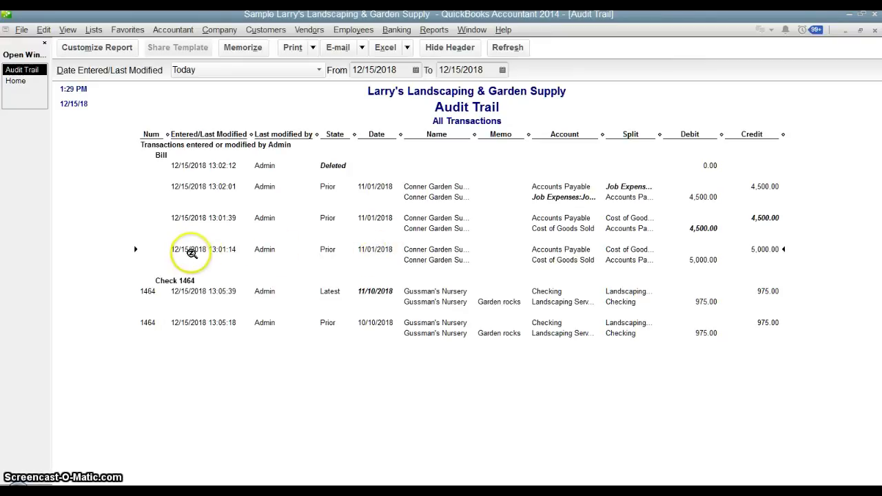
{"action": "left_click", "coordinate": [368, 251]}
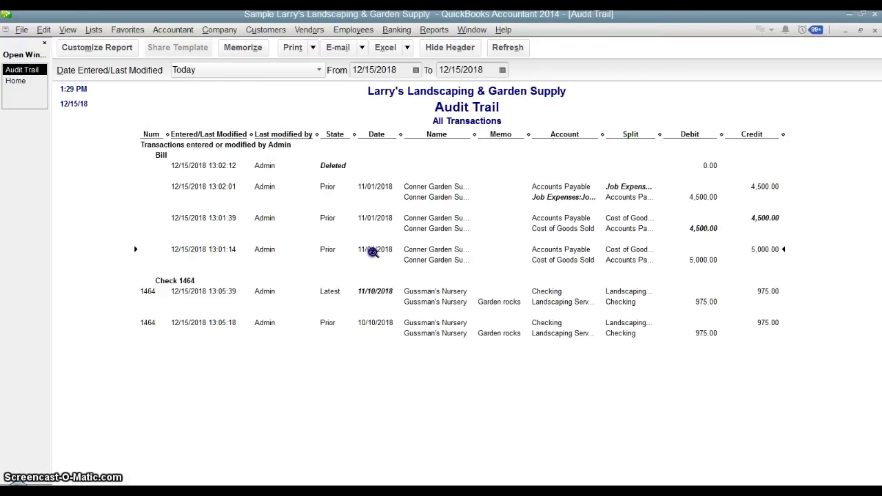
{"action": "left_click", "coordinate": [398, 260]}
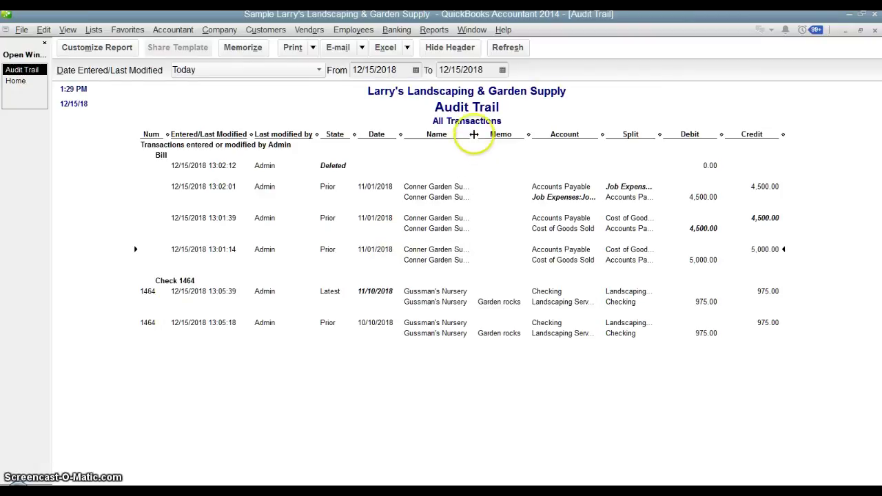
Widen the Name column until the full vendor names fit, and collapse the Split column out of the report.
{"action": "left_click_drag", "start_coordinate": [485, 134], "coordinate": [490, 135]}
{"action": "left_click", "coordinate": [447, 261]}
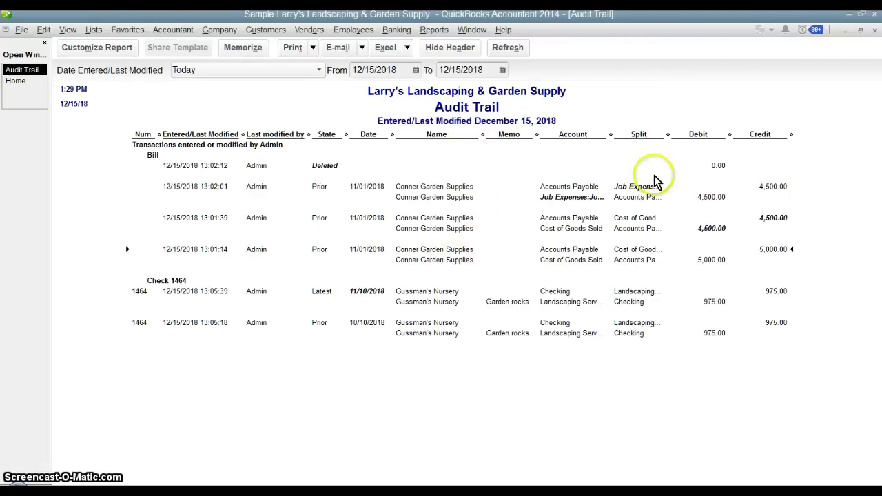
{"action": "left_click_drag", "start_coordinate": [667, 133], "coordinate": [647, 133]}
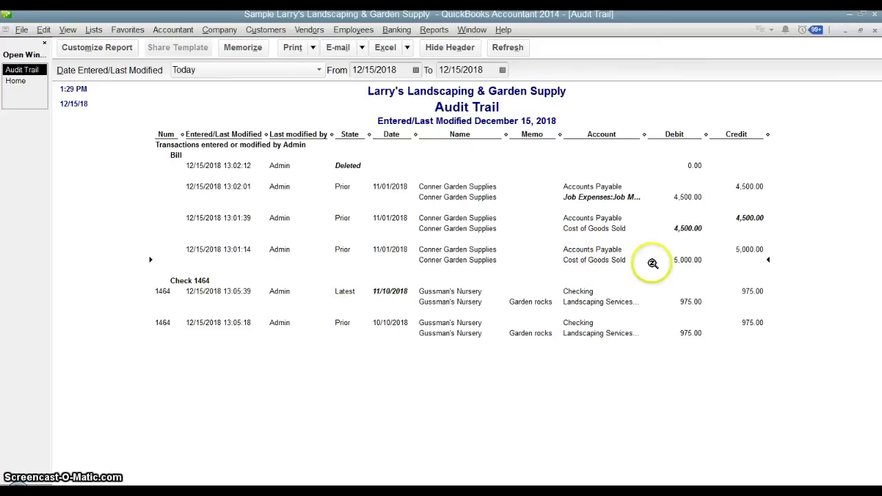
Compare the debit amount of the original bill entry with that of the version modified at 13:01:39.
{"action": "left_click", "coordinate": [686, 260]}
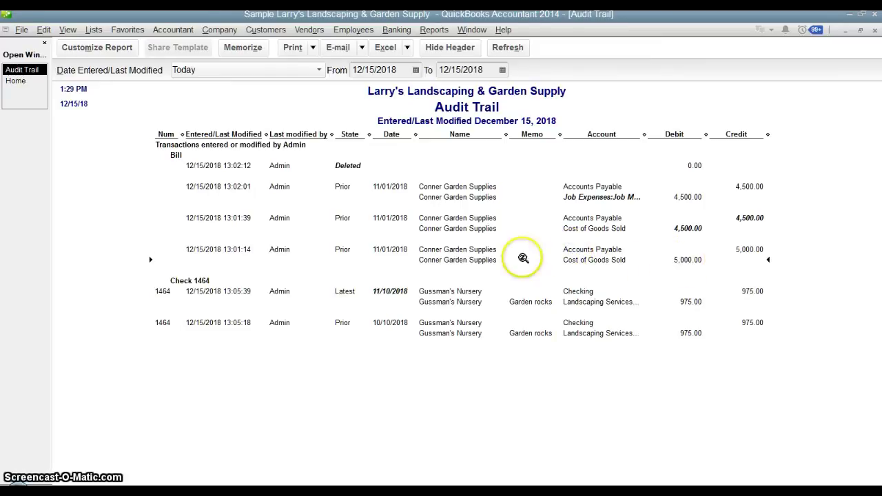
{"action": "left_click", "coordinate": [336, 260]}
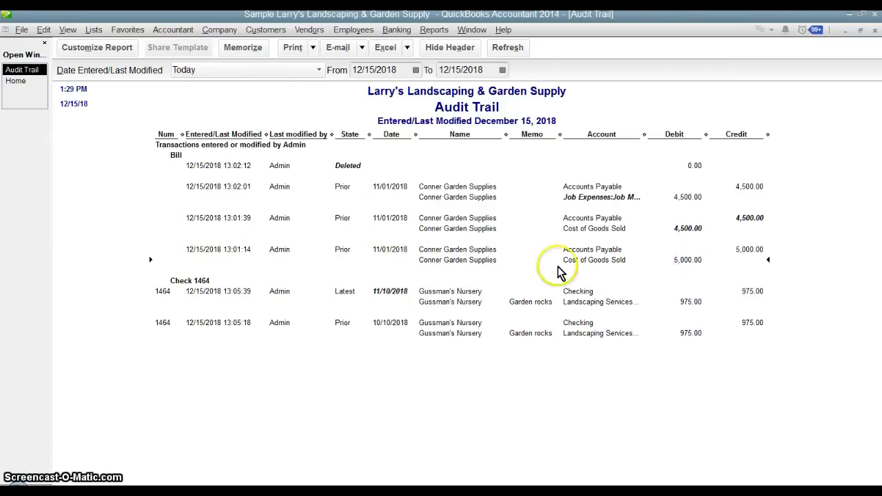
{"action": "left_click", "coordinate": [231, 219]}
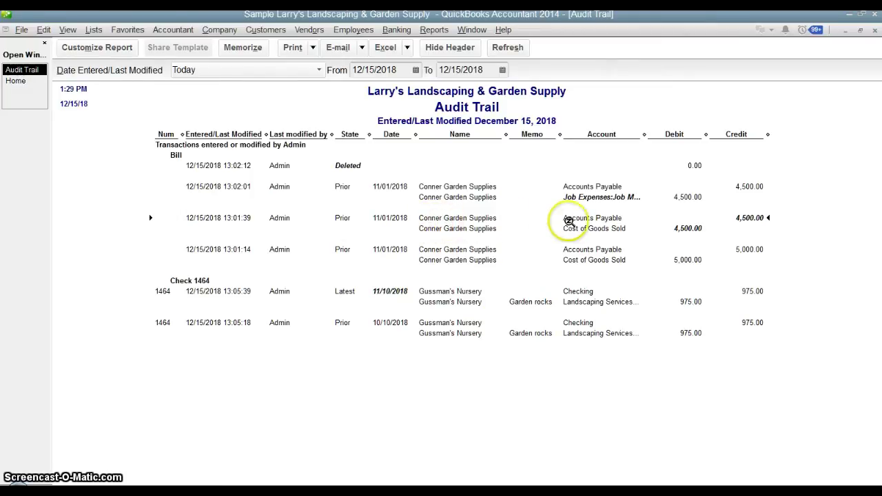
{"action": "left_click", "coordinate": [691, 228]}
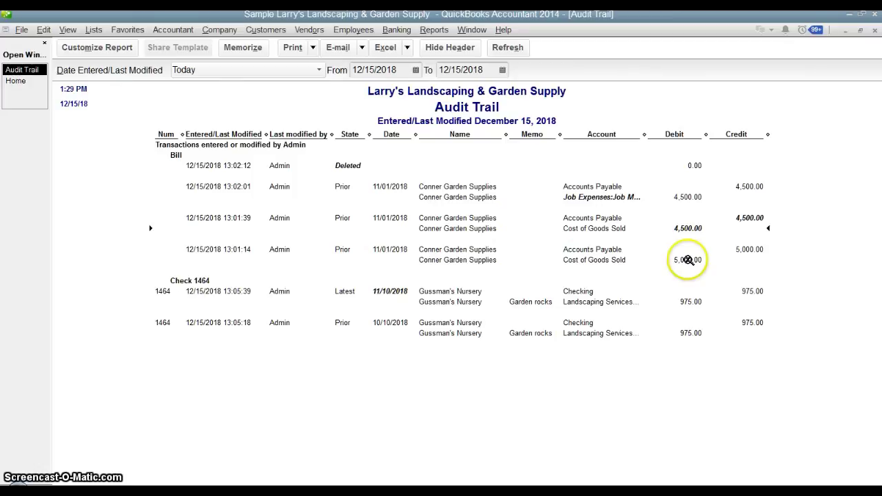
{"action": "left_click", "coordinate": [687, 260]}
{"action": "left_click", "coordinate": [687, 228]}
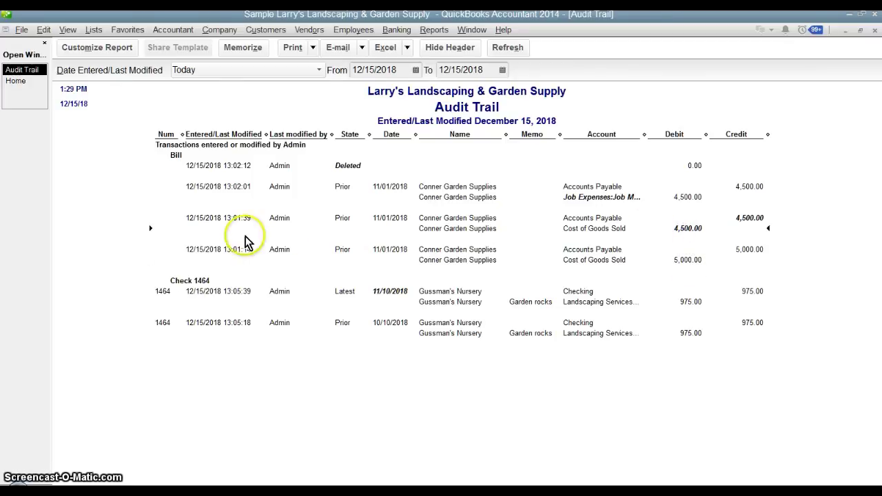
Widen the Account column to show more of the expense account on the bill version modified at 13:02:01.
{"action": "left_click", "coordinate": [218, 187]}
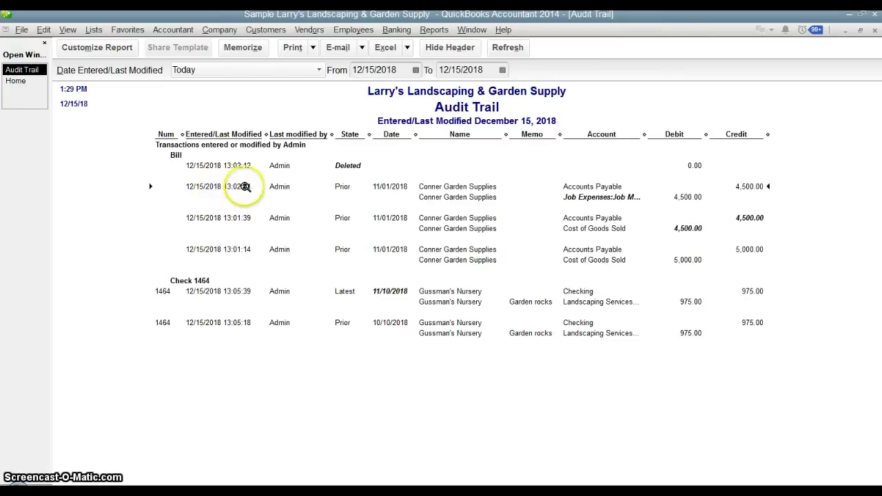
{"action": "left_click", "coordinate": [585, 199]}
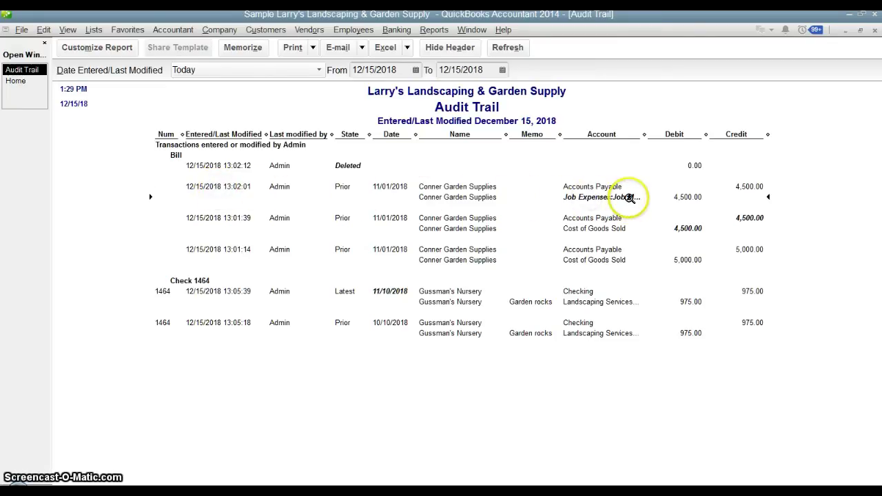
{"action": "left_click_drag", "start_coordinate": [644, 134], "coordinate": [667, 134]}
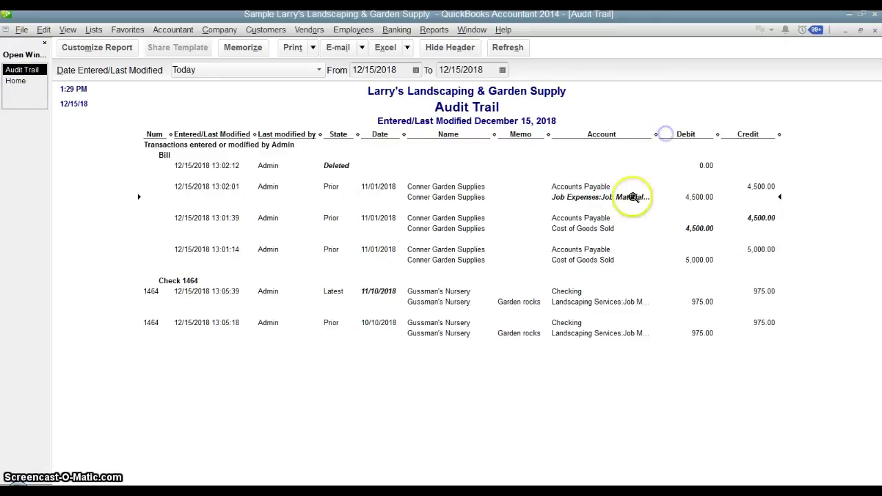
Compare the accounts used in the 13:01:39 and 13:02:01 bill versions, and check the bill's deletion record.
{"action": "left_click", "coordinate": [601, 229]}
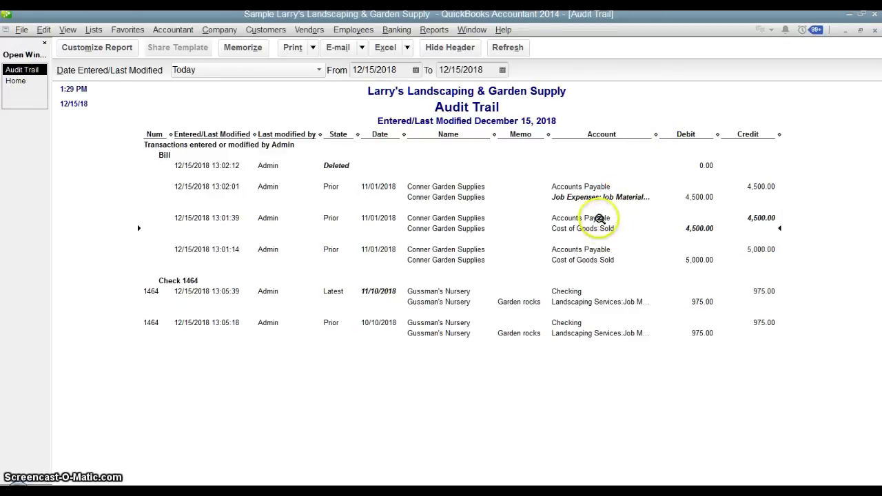
{"action": "left_click", "coordinate": [594, 199]}
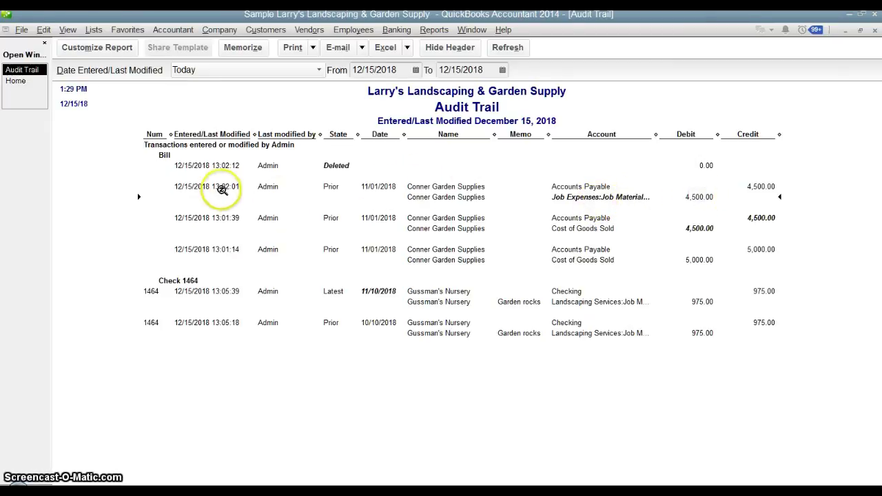
{"action": "left_click", "coordinate": [330, 167]}
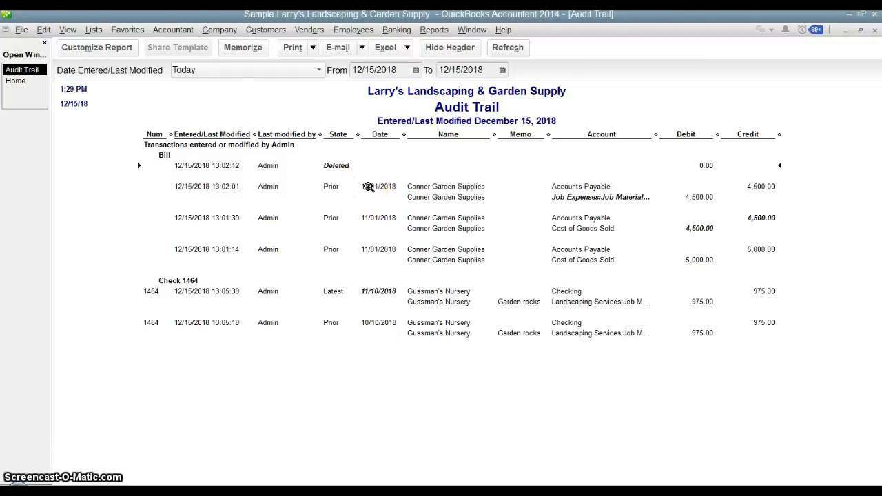
Drill into the Conner Garden Supplies bill version modified at 13:02:01, return to the Audit Trail, and review that version's expense account and debit.
{"action": "double_click", "coordinate": [369, 187]}
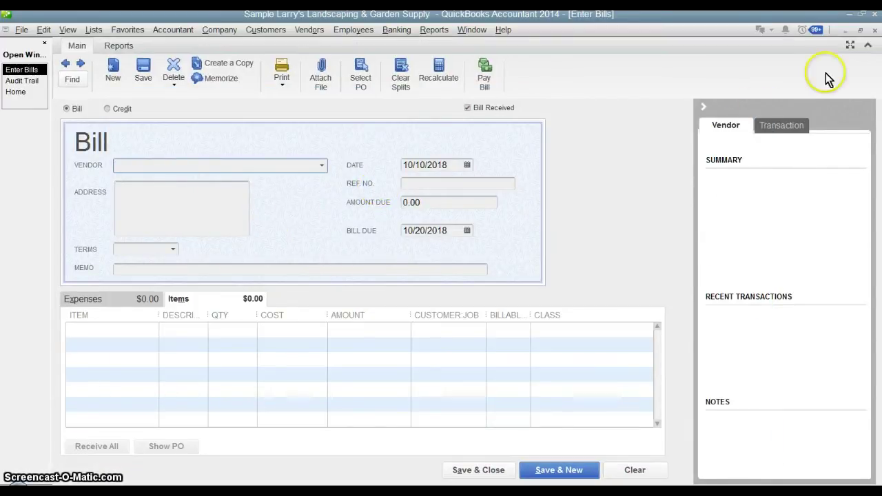
{"action": "left_click", "coordinate": [875, 30]}
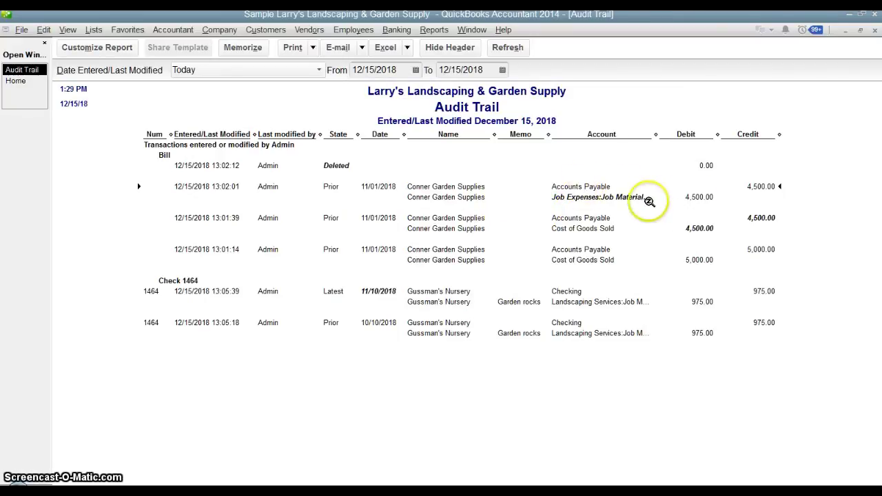
{"action": "left_click", "coordinate": [582, 198]}
{"action": "left_click", "coordinate": [689, 197]}
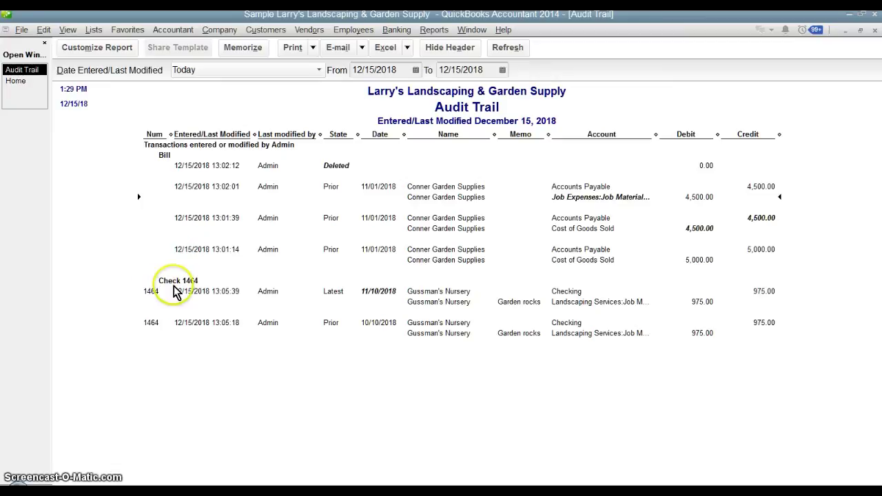
Examine the date, payee, account and debit amount of the original Gussman's Nursery check entry recorded at 13:05:18.
{"action": "left_click", "coordinate": [180, 327]}
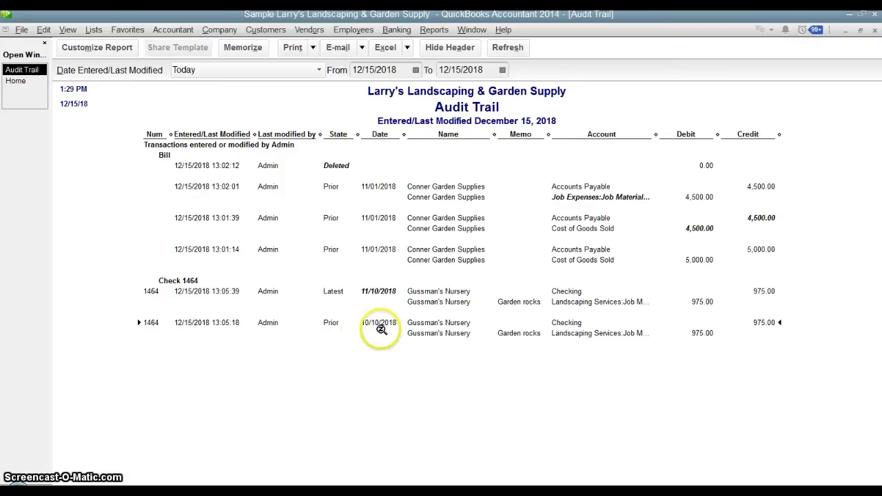
{"action": "left_click", "coordinate": [421, 329]}
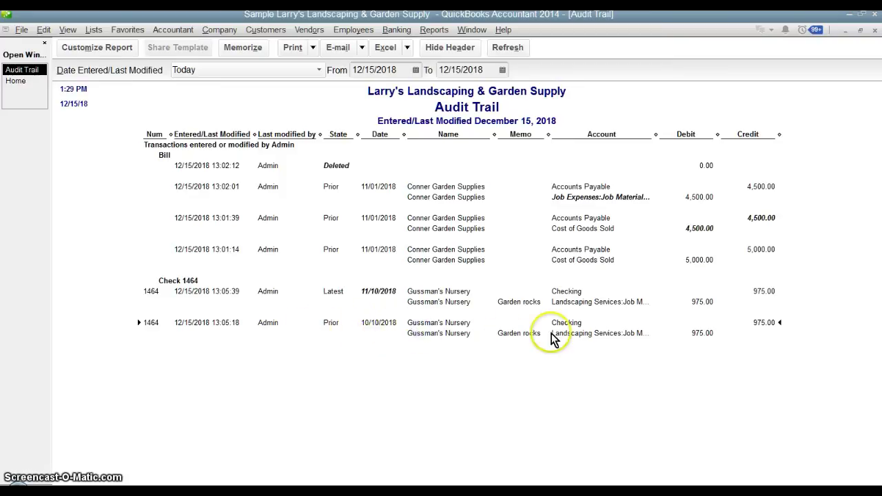
{"action": "left_click", "coordinate": [596, 337]}
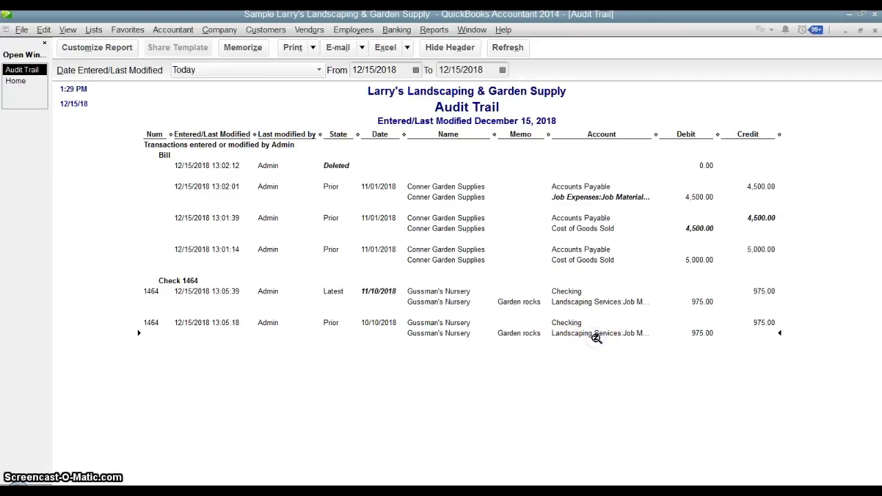
{"action": "left_click", "coordinate": [638, 338]}
{"action": "left_click", "coordinate": [703, 335]}
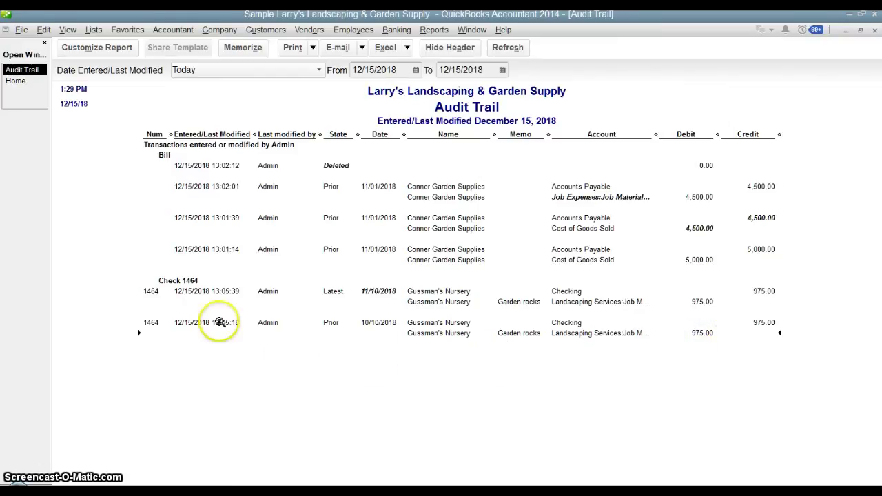
Compare the date on the latest Gussman's Nursery check version, modified at 13:05:39, with the date on the prior version.
{"action": "left_click", "coordinate": [197, 293]}
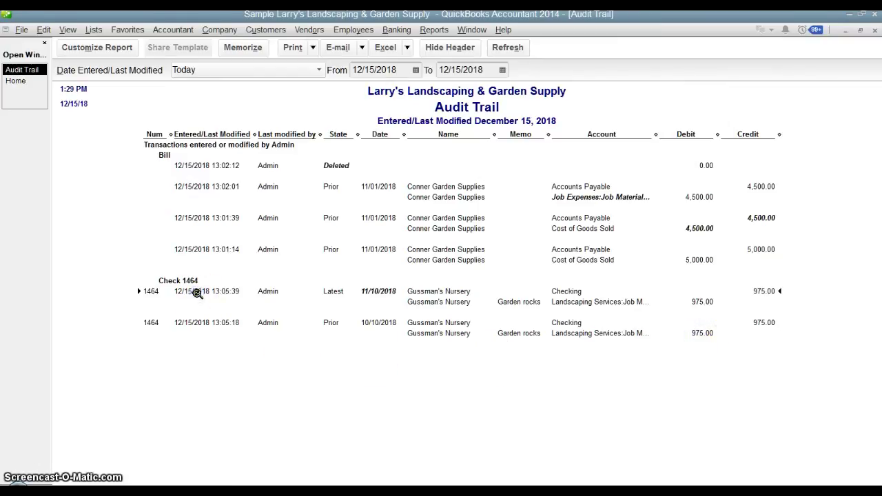
{"action": "left_click_drag", "start_coordinate": [196, 293], "coordinate": [382, 292]}
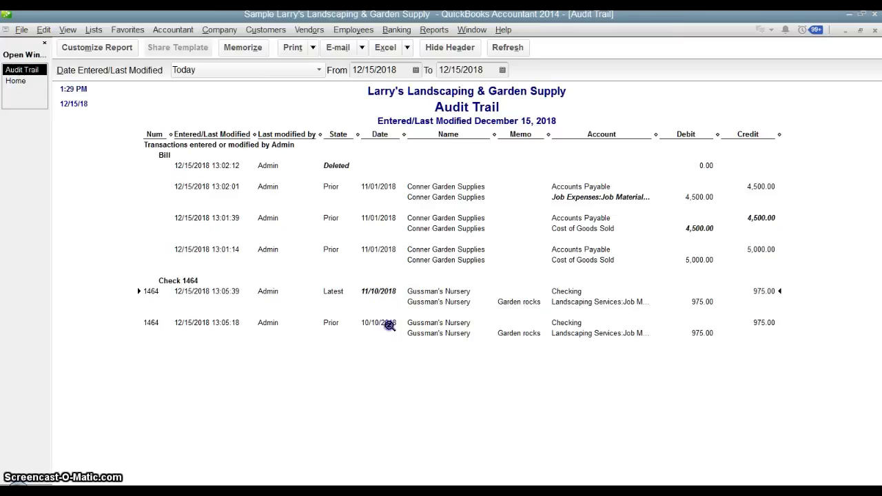
{"action": "left_click", "coordinate": [389, 324]}
{"action": "left_click", "coordinate": [385, 291]}
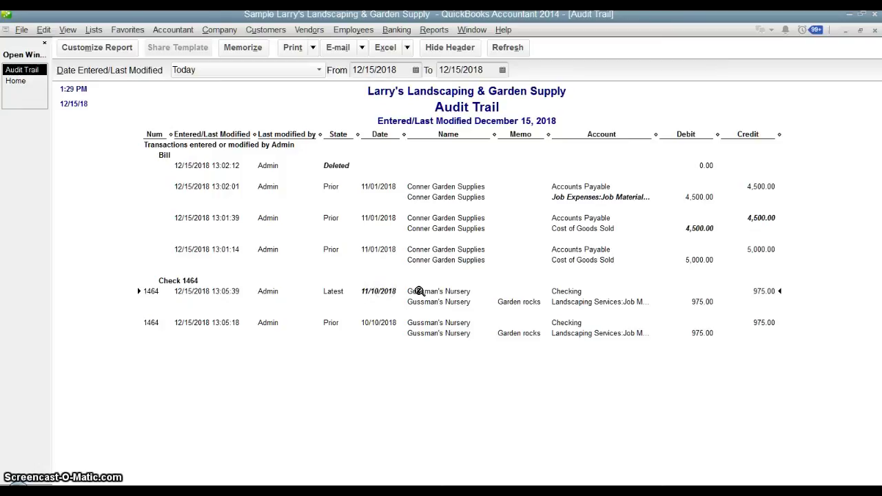
Open the Gussman's Nursery check from its latest and prior audit entries to inspect its details, returning to the report each time.
{"action": "double_click", "coordinate": [419, 291]}
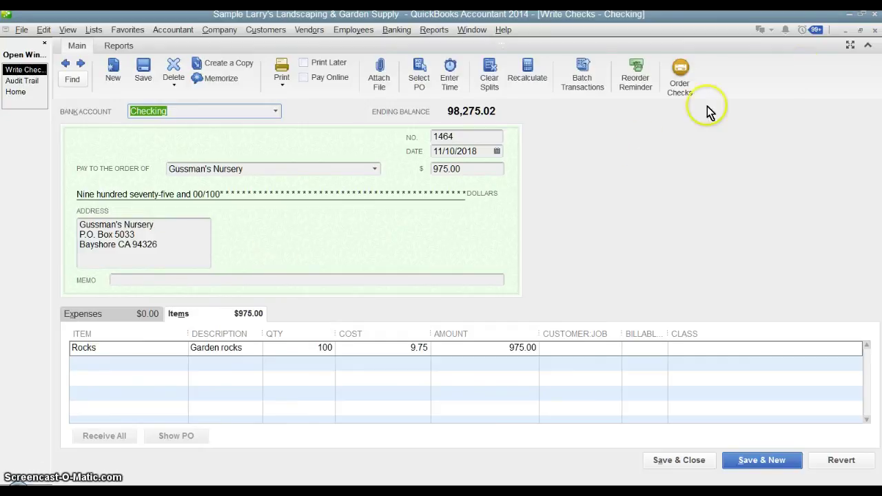
{"action": "left_click", "coordinate": [874, 31]}
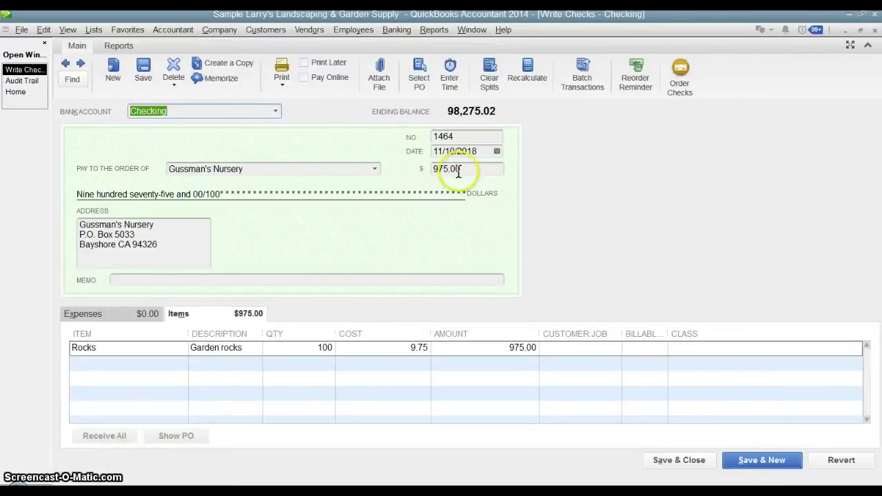
{"action": "left_click", "coordinate": [874, 30]}
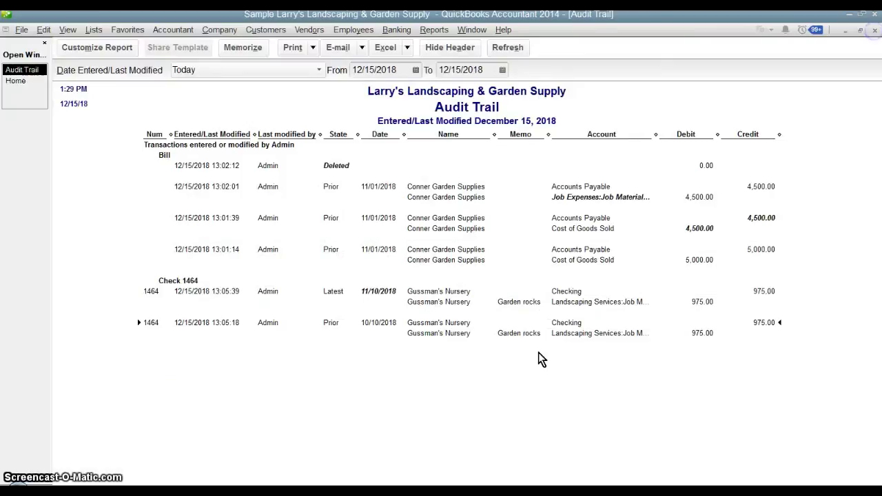